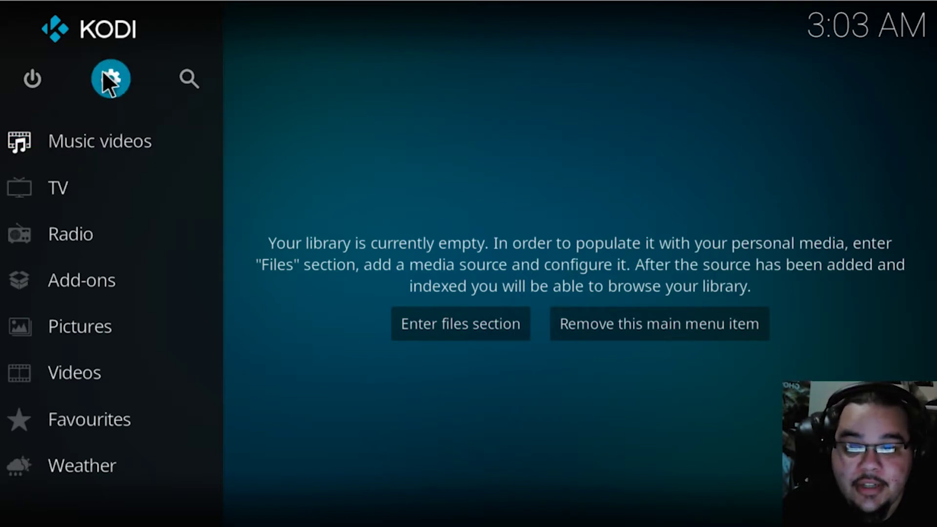
Step: Enable Unknown sources in System > Add-ons settings, accepting the warning
click(115, 76)
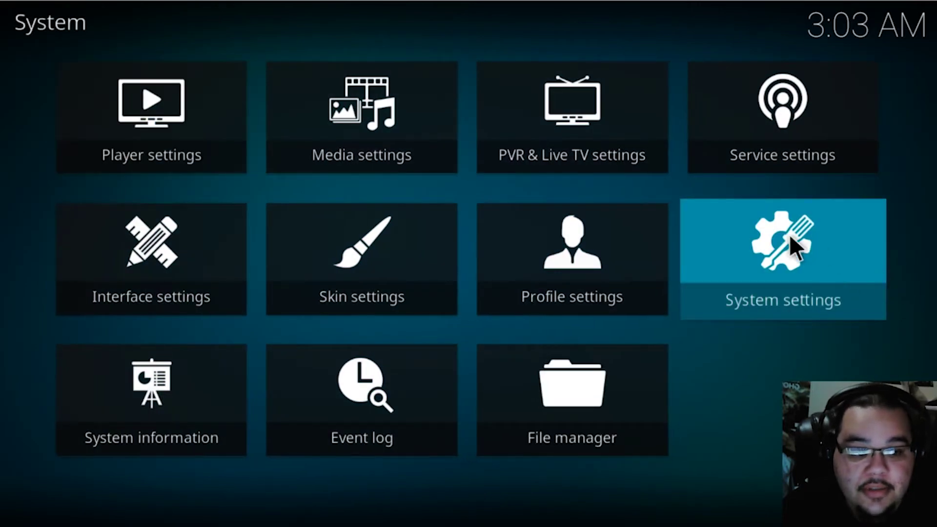
click(804, 281)
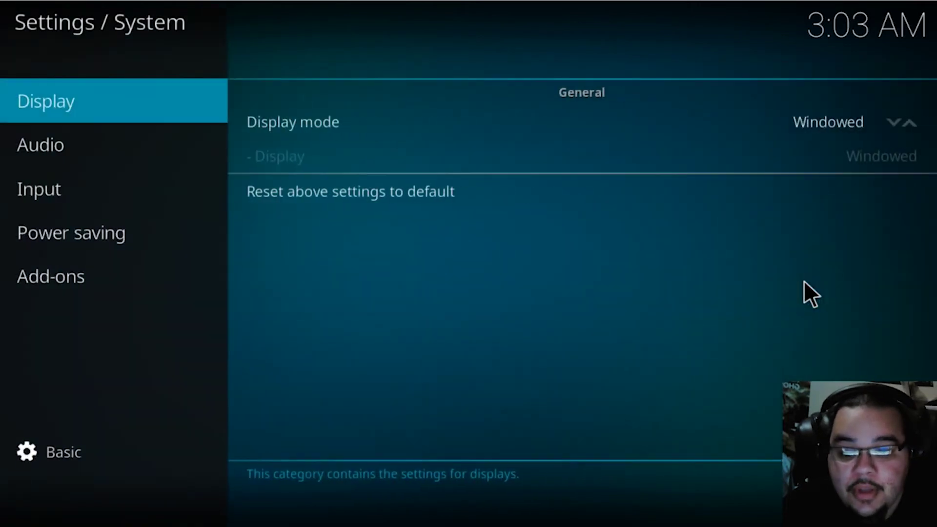
mouse_move(44, 288)
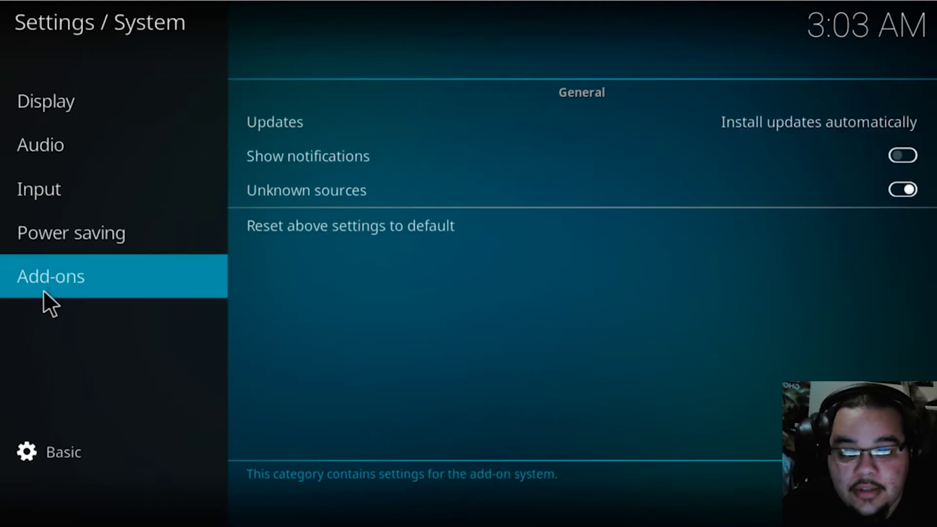
mouse_move(151, 242)
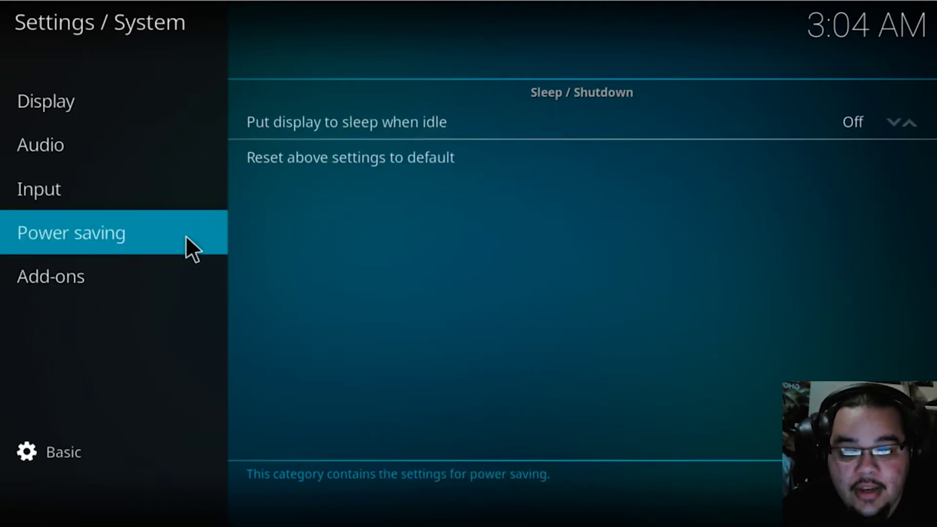
mouse_move(179, 281)
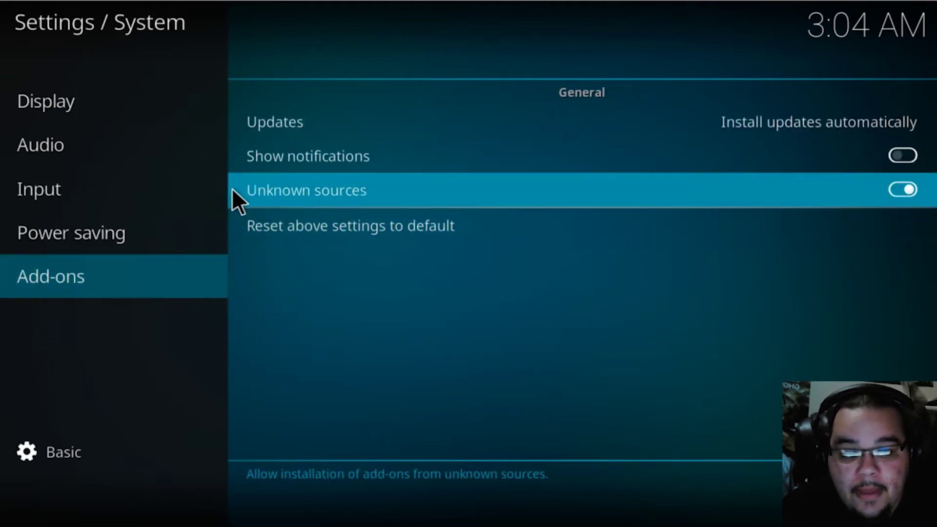
click(902, 189)
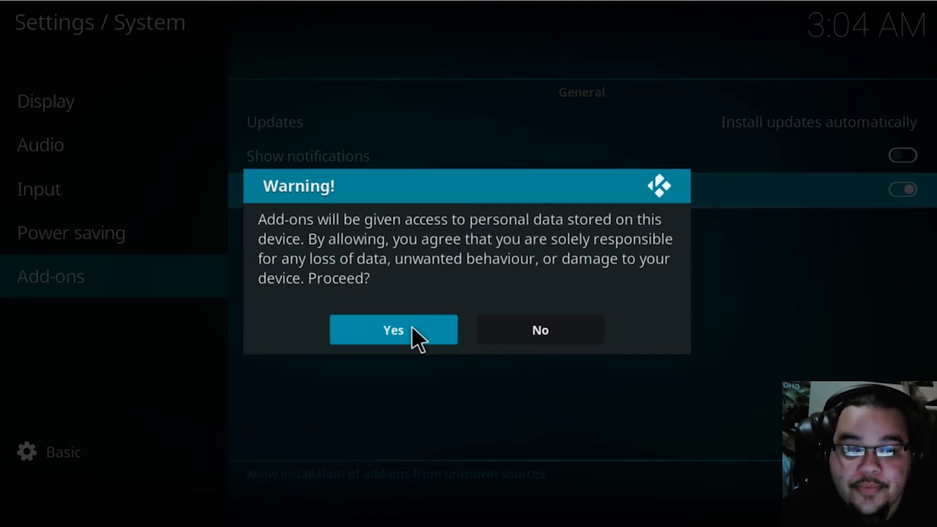
click(411, 330)
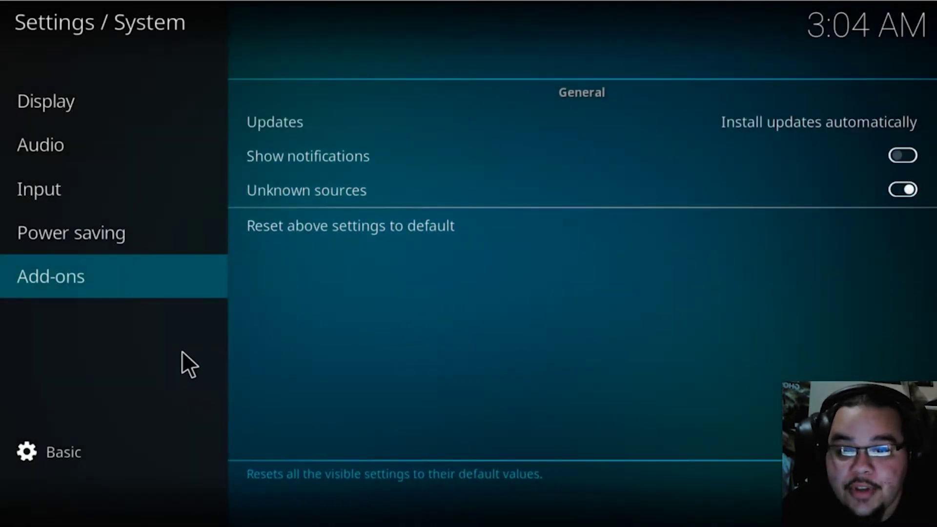
click(26, 25)
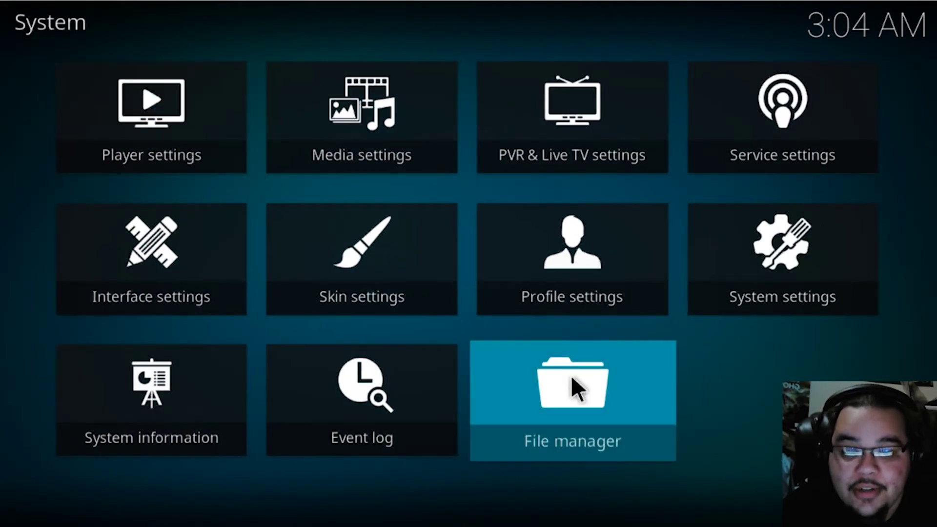
click(572, 377)
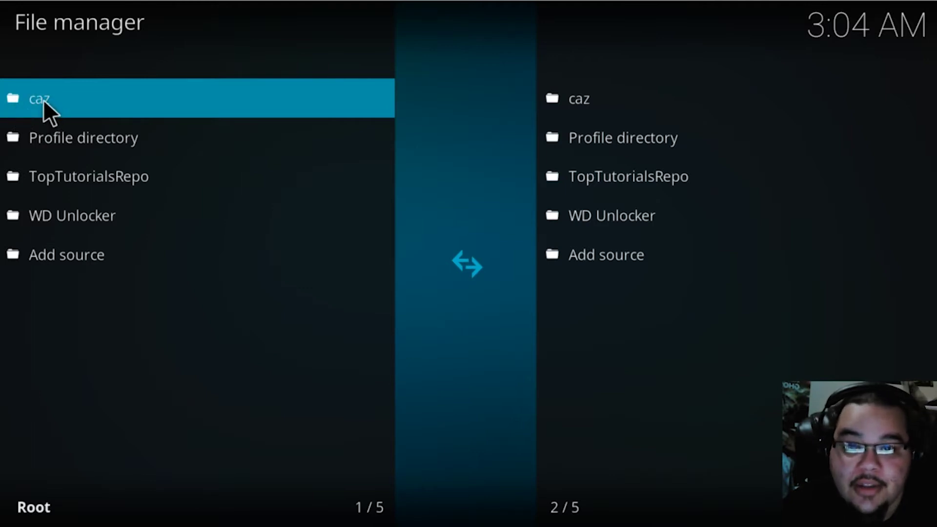
click(63, 249)
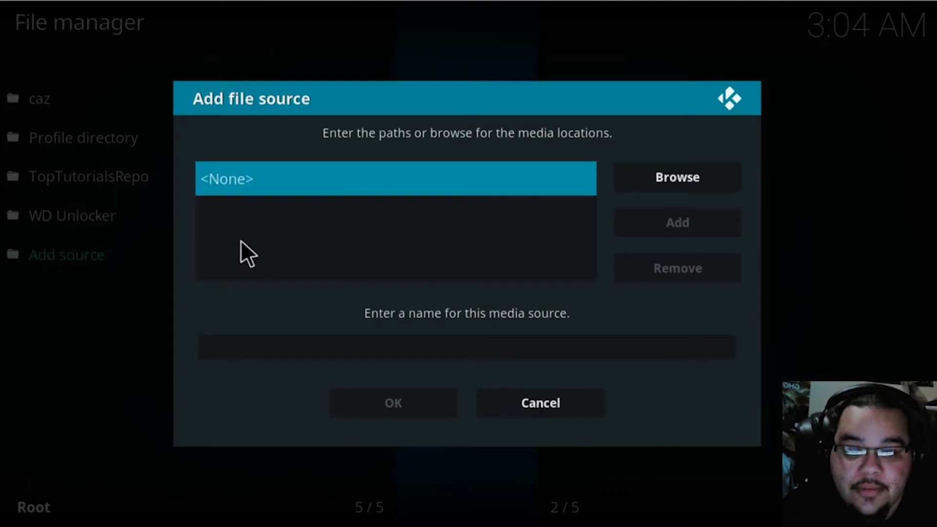
click(238, 180)
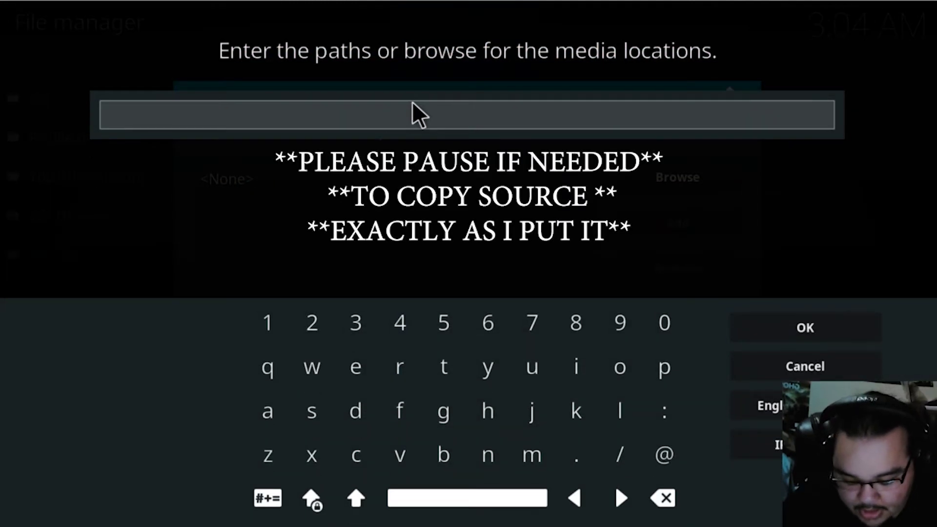
text(htt)
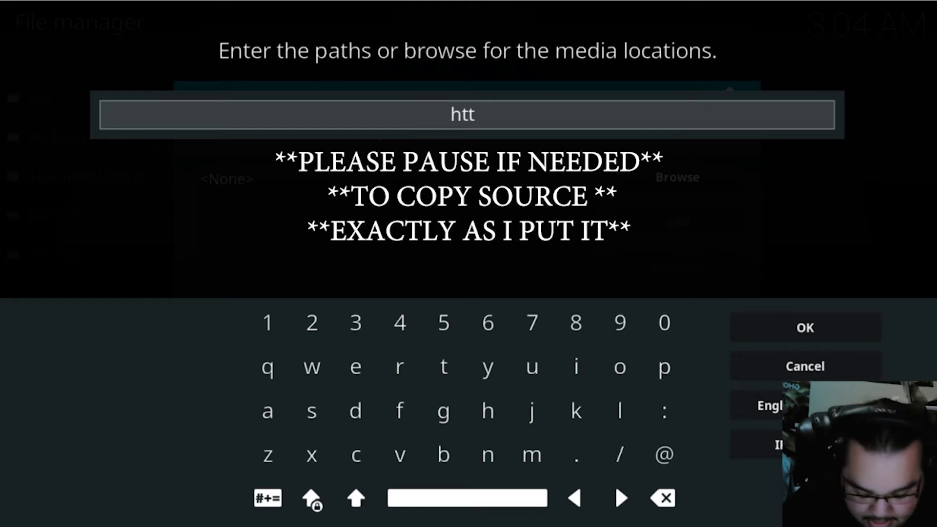
text(p:)
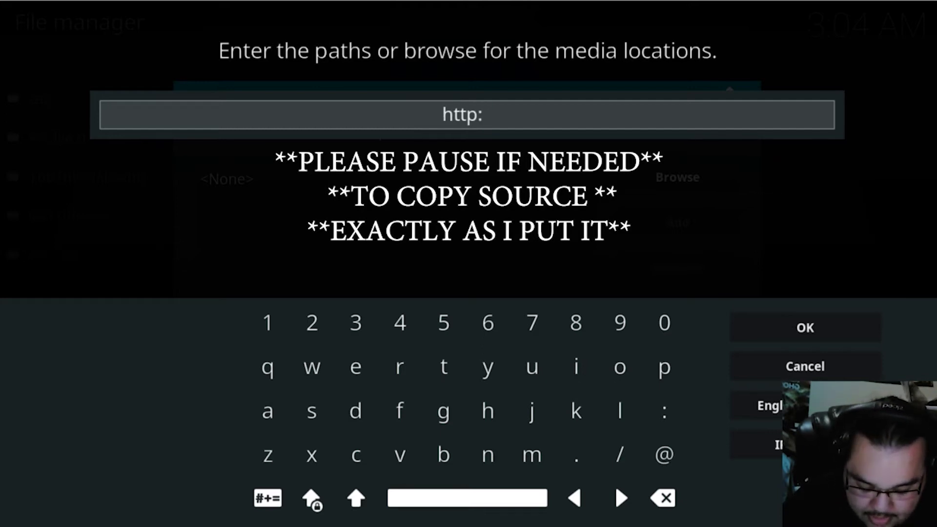
text(//)
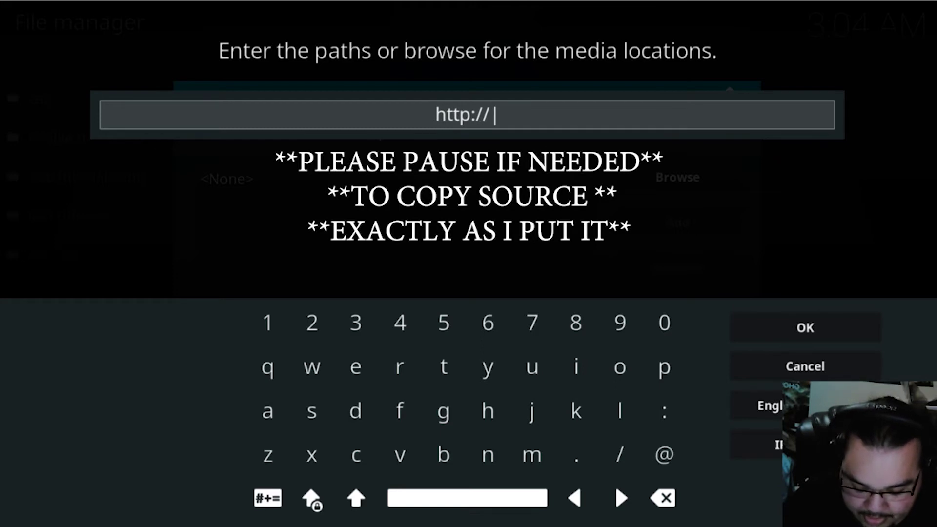
text(repo.)
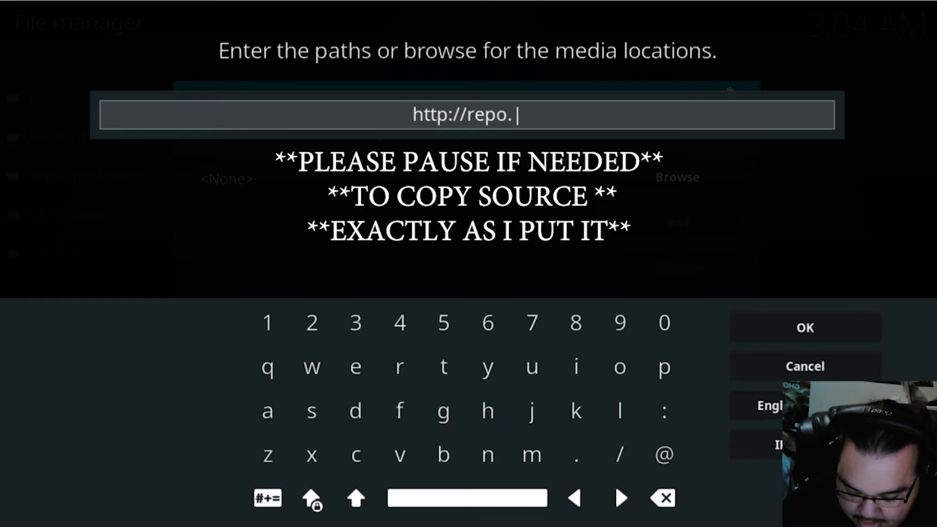
text(cazwe)
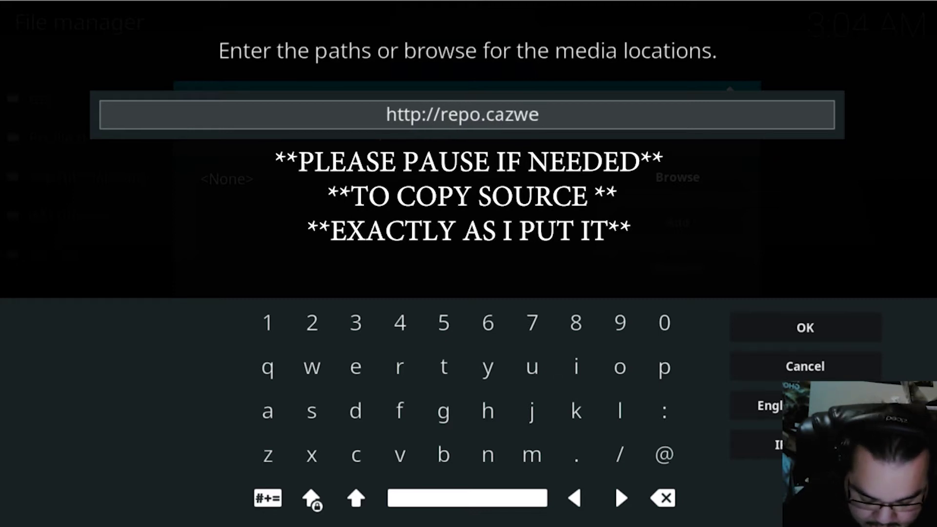
text(ll)
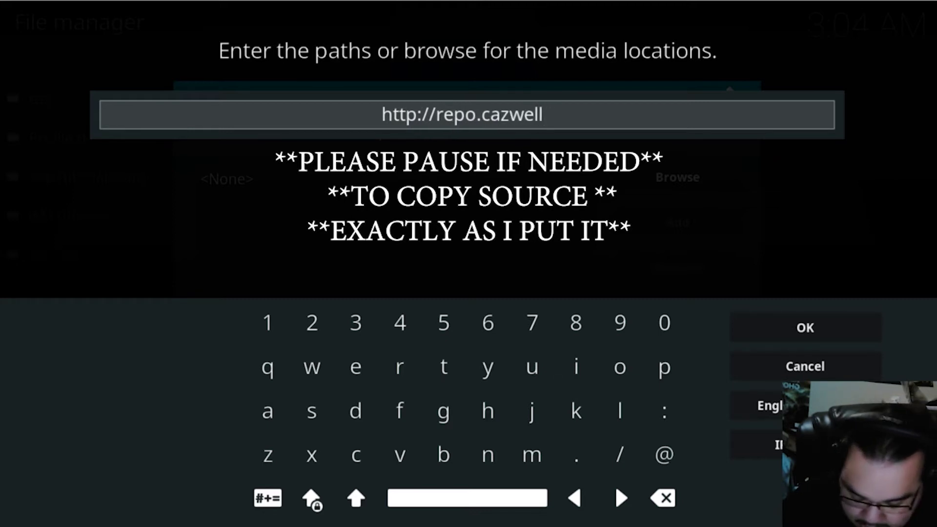
text(.co)
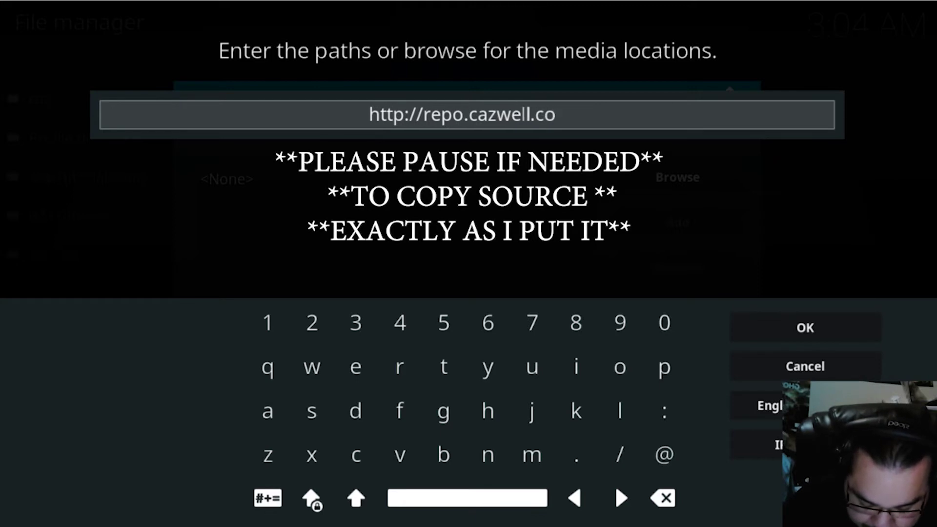
text(m/)
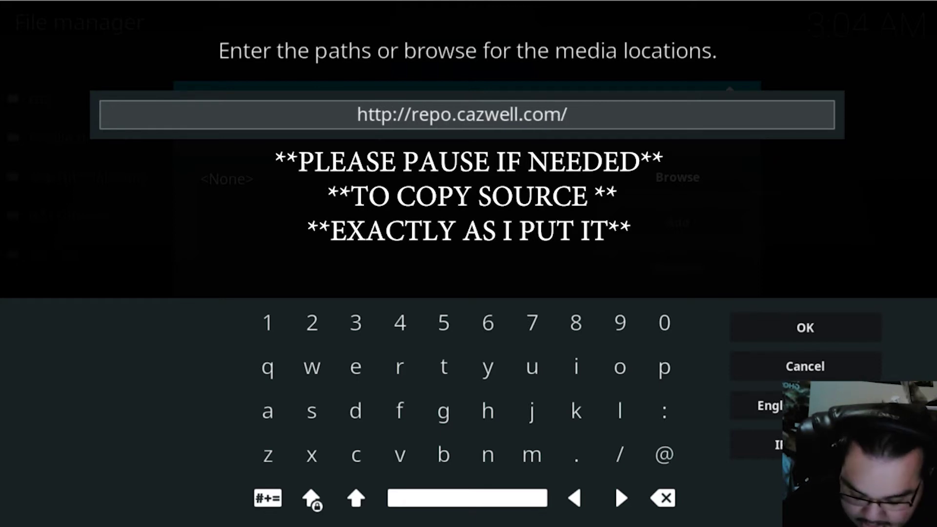
text(sc)
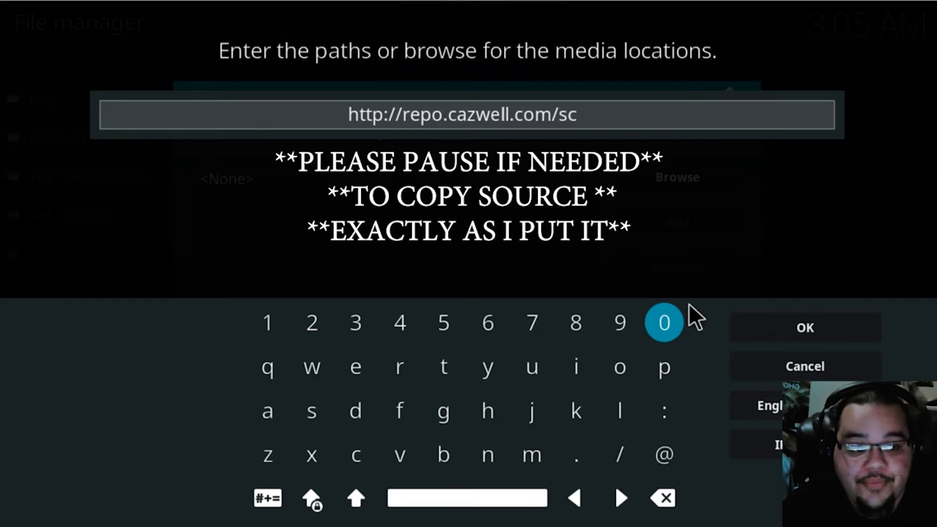
Step: Close the source dialog, back out to the home menu and open Add-ons
right_click(836, 321)
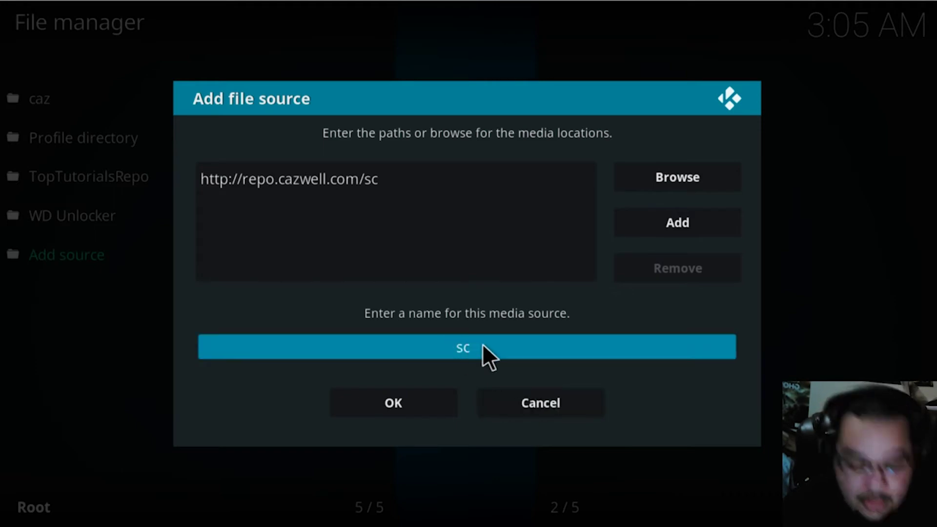
key(Escape)
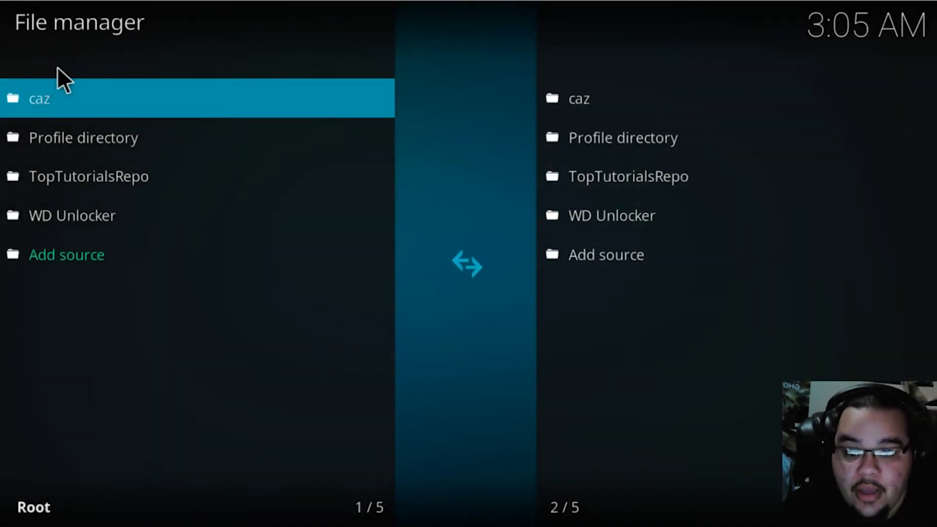
right_click(53, 29)
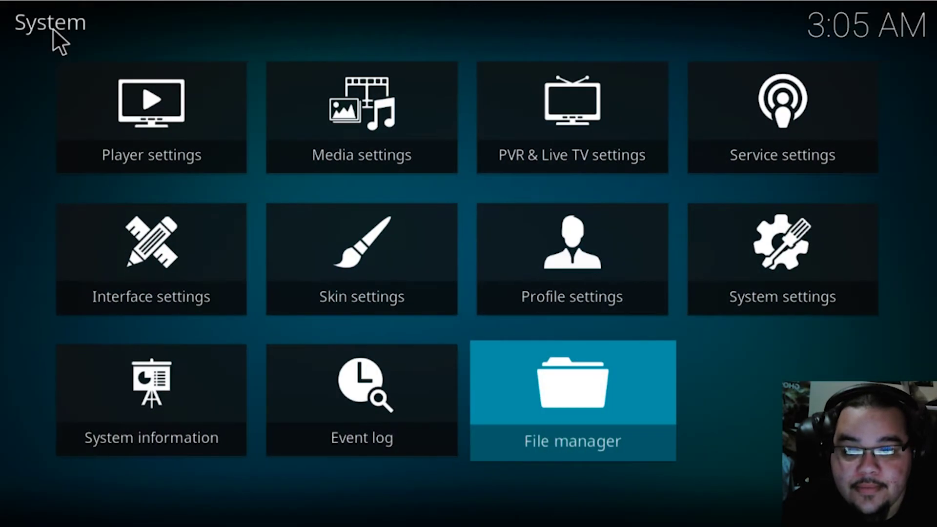
right_click(53, 28)
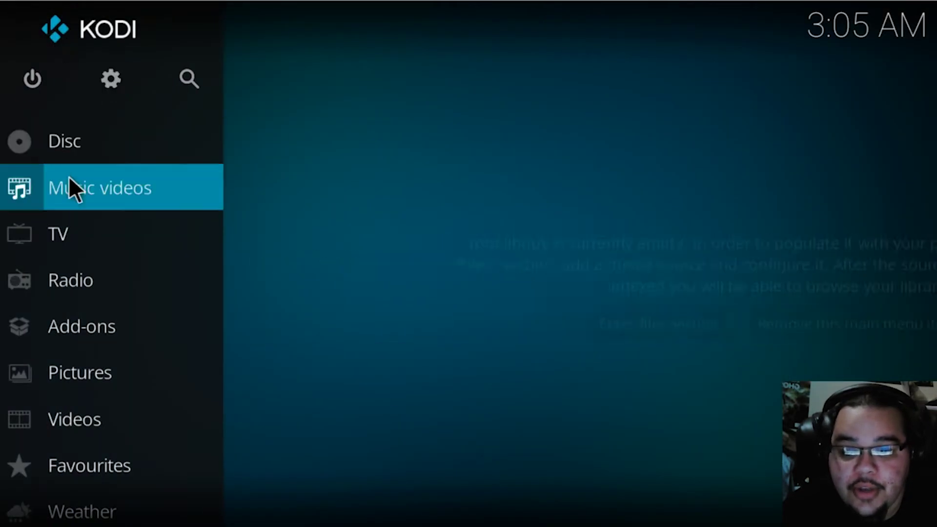
click(72, 320)
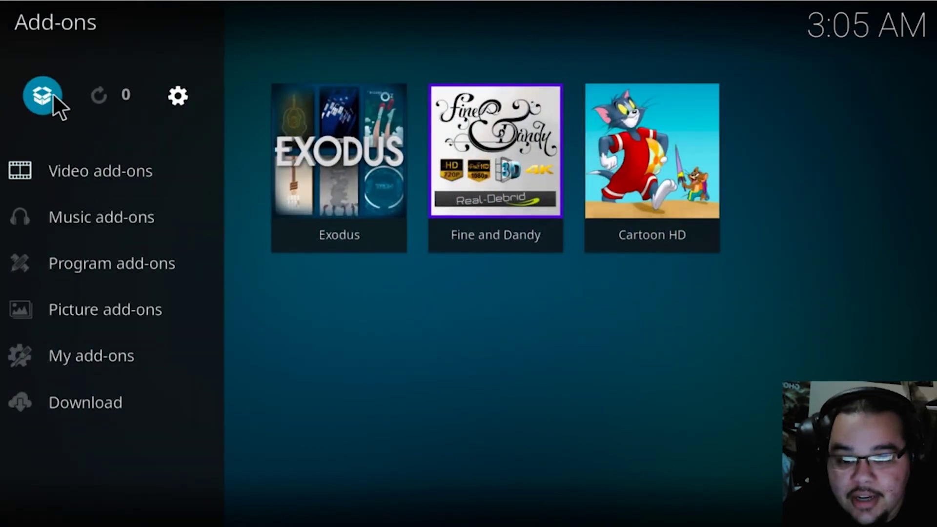
Step: Install repository.simplycaz-1.0.1.zip from the caz source's .Repository (Click Here) folder
click(44, 97)
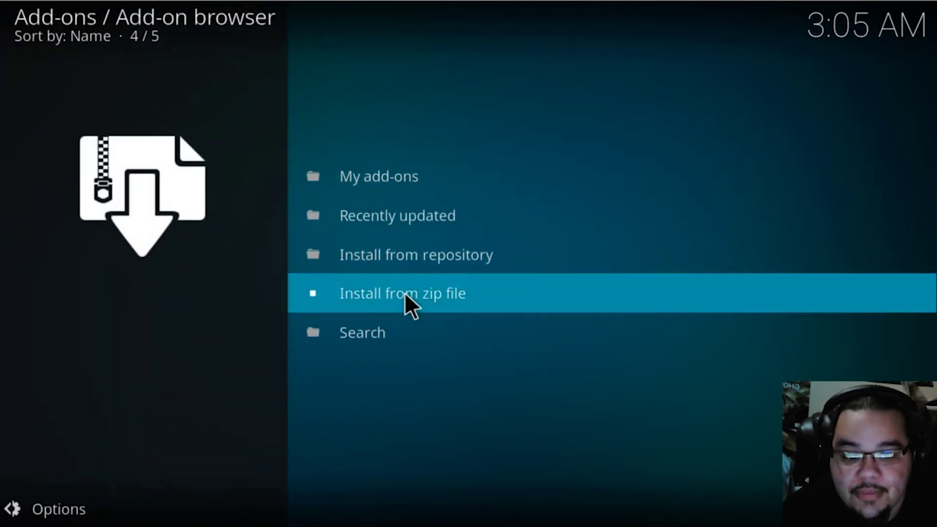
click(405, 292)
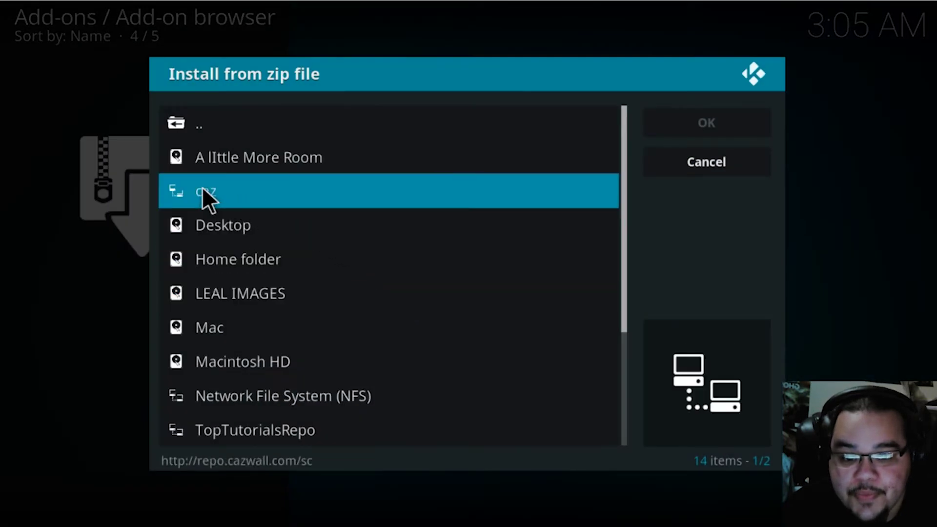
click(203, 191)
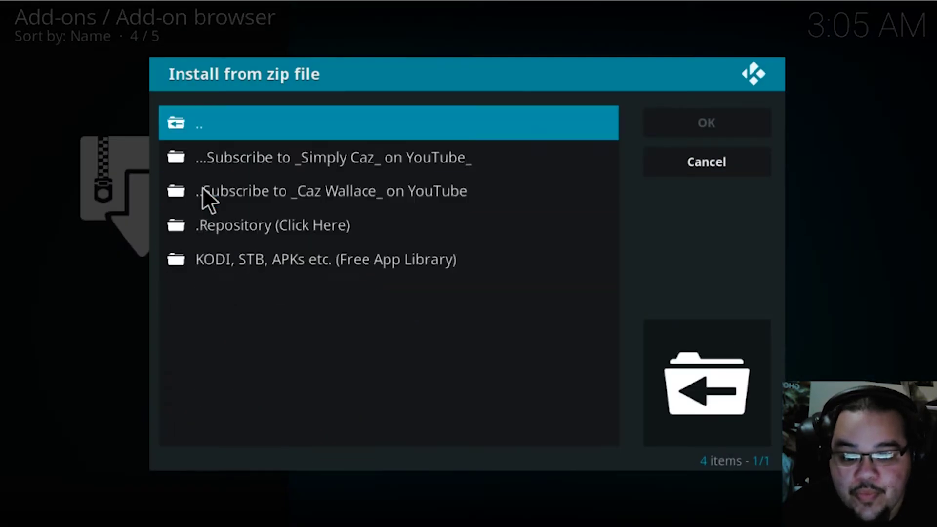
click(230, 228)
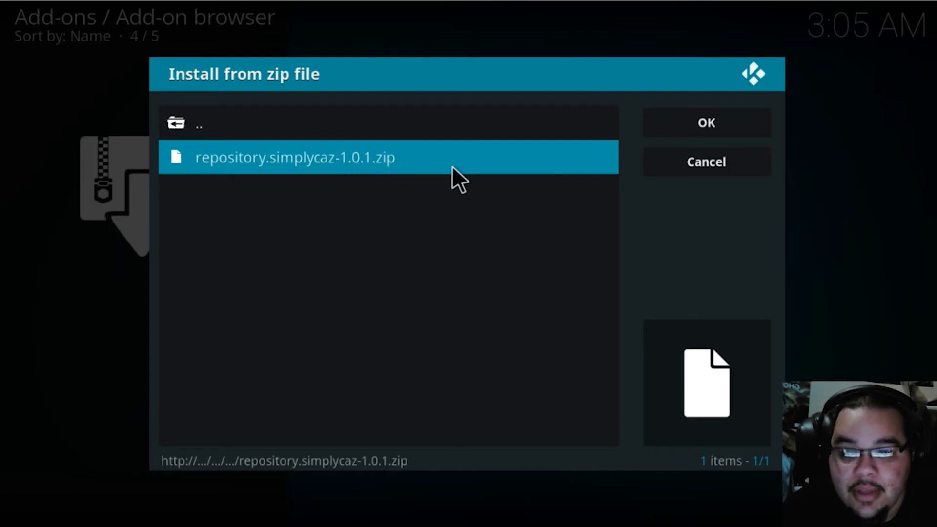
click(656, 156)
key(Up)
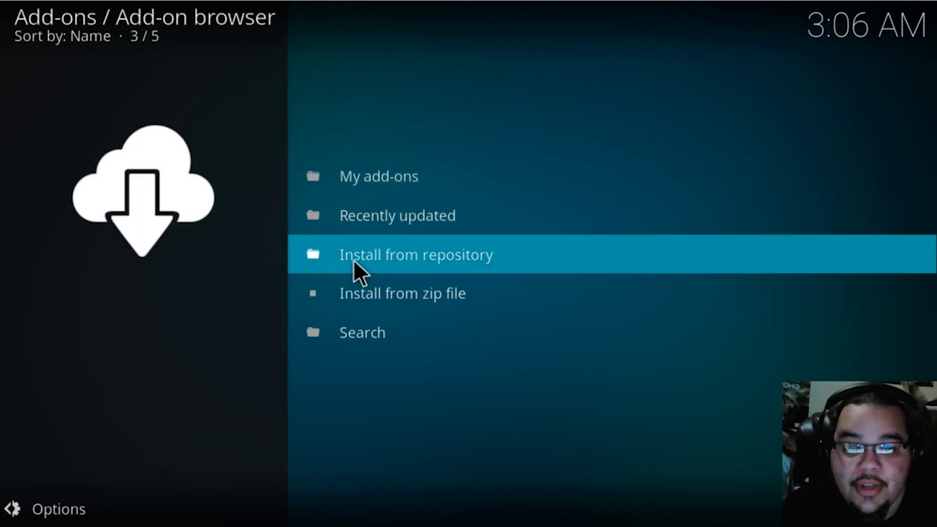
Step: Check the Exodus 3.1.16 details under Simply Caz Repo > Video add-ons
click(448, 261)
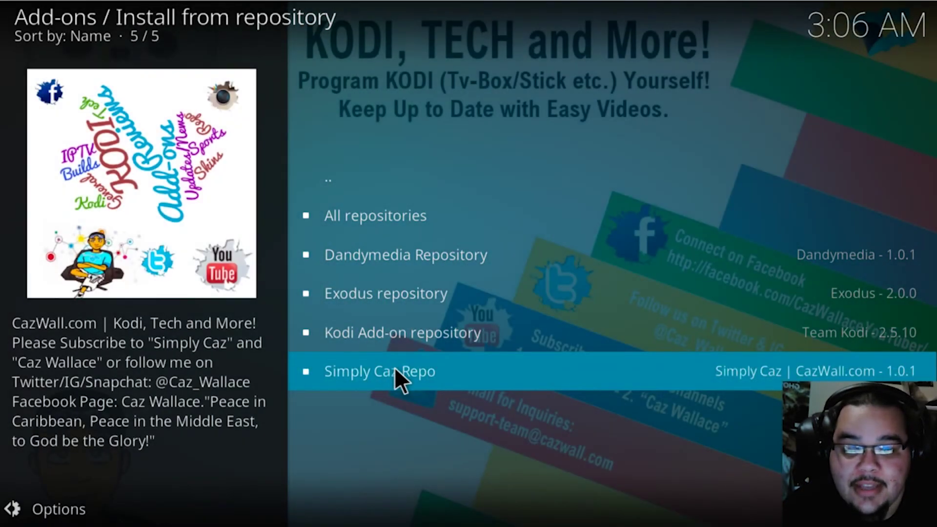
click(395, 371)
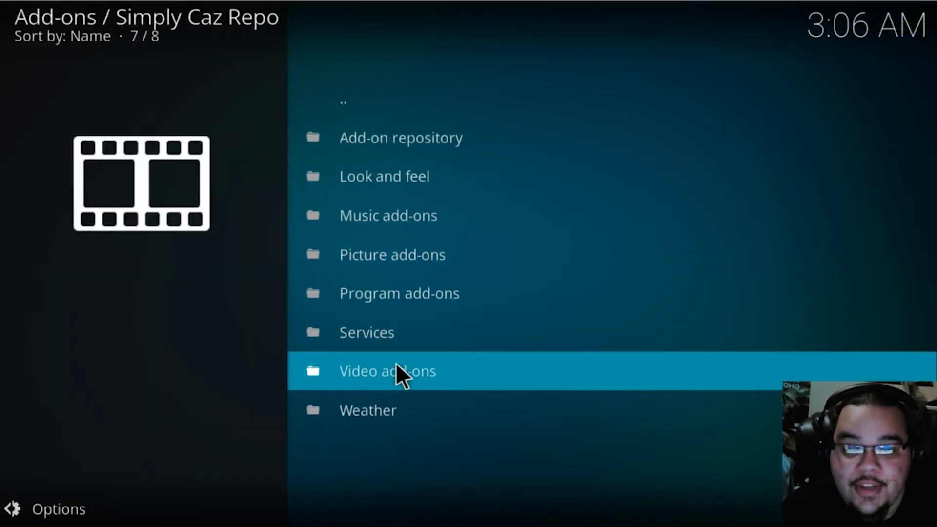
click(396, 366)
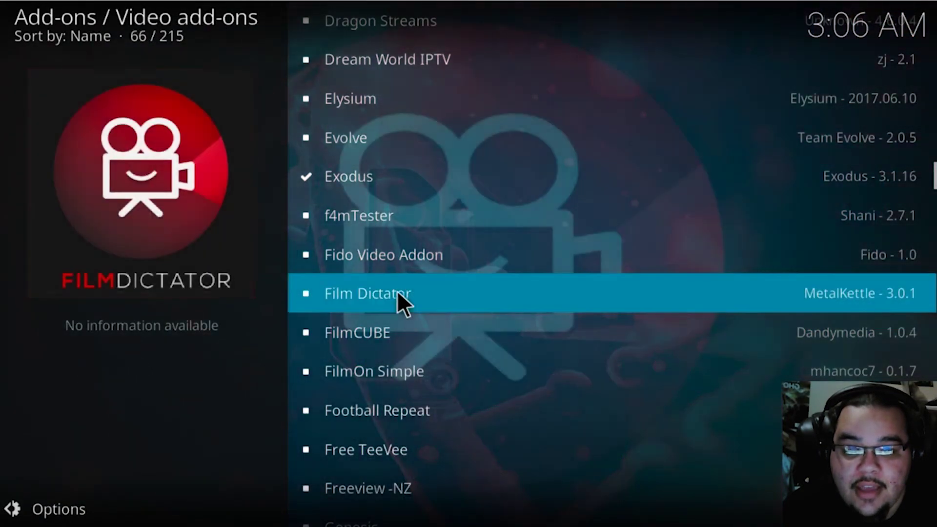
scroll(372, 185, up, 15)
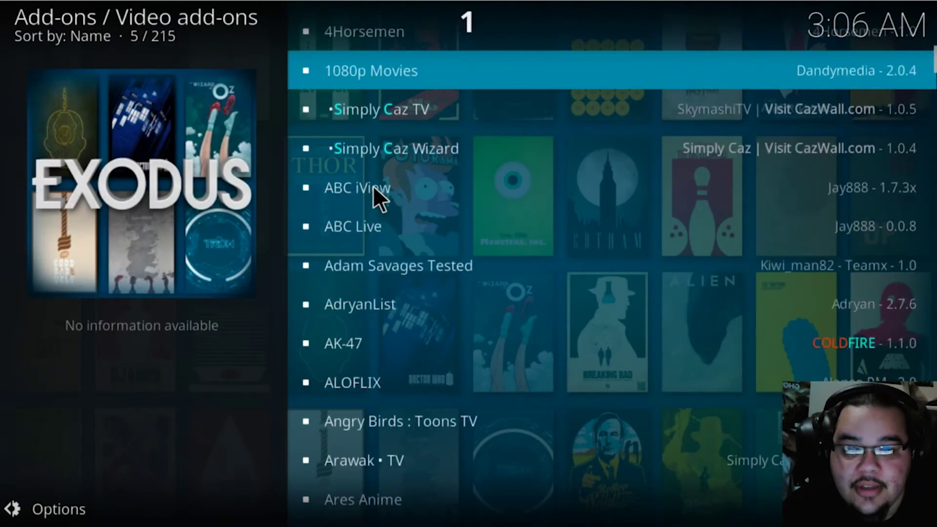
scroll(373, 186, up, 5)
scroll(373, 185, down, 20)
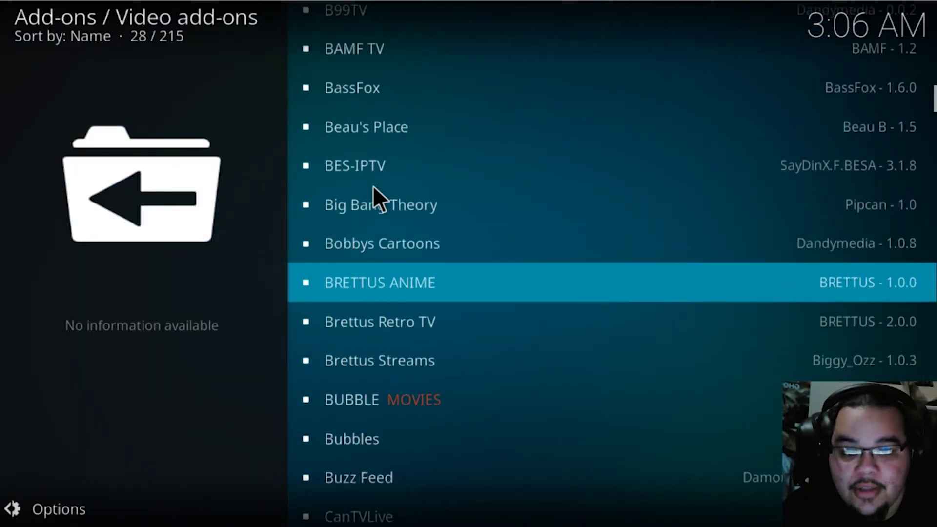
scroll(372, 185, down, 20)
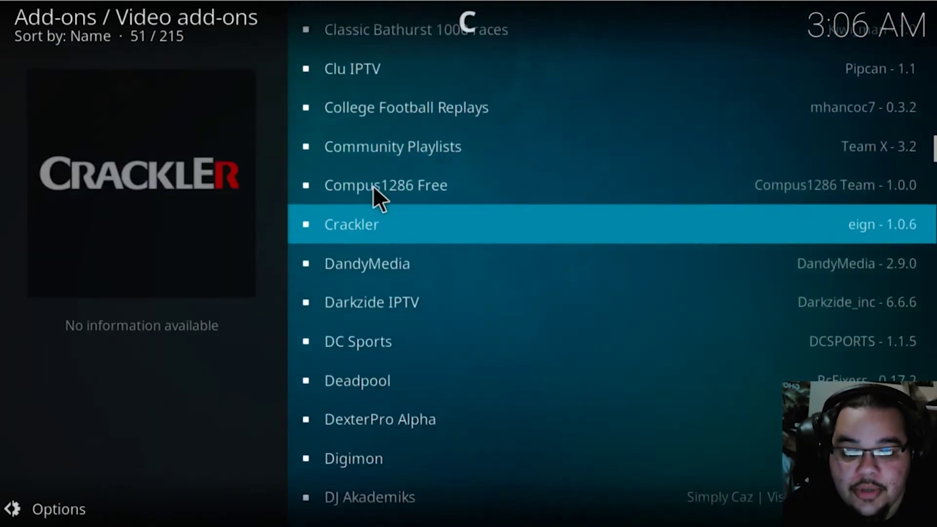
scroll(373, 186, down, 12)
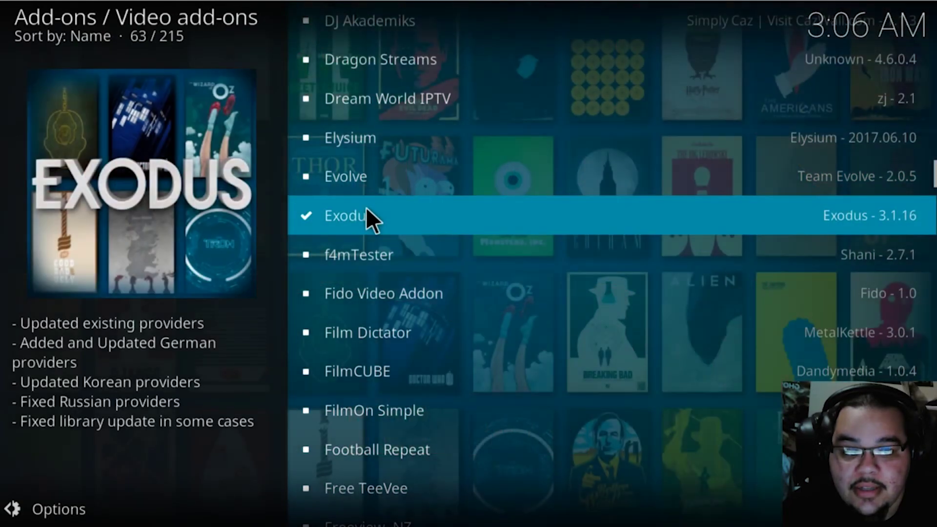
click(366, 208)
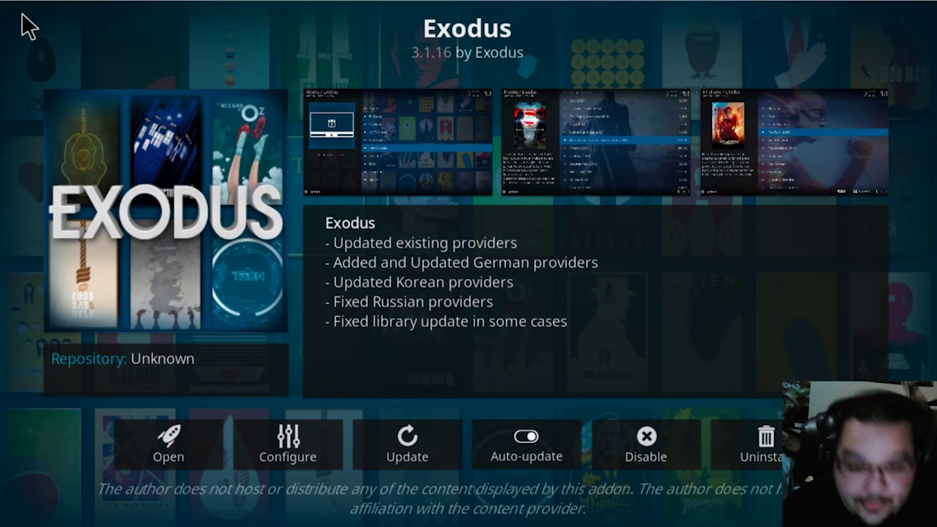
Step: Back out of the repository listings to the main Add-ons screen
key(Down)
key(Escape)
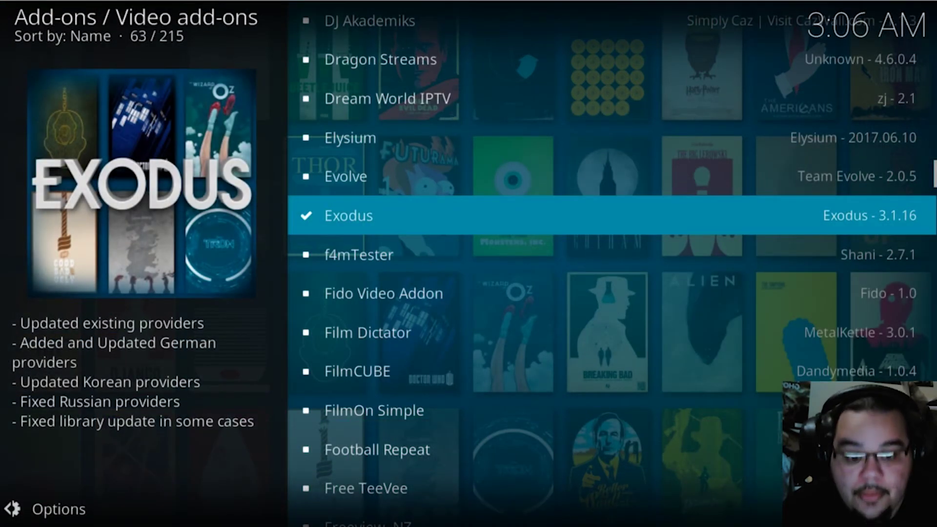
key(BackSpace)
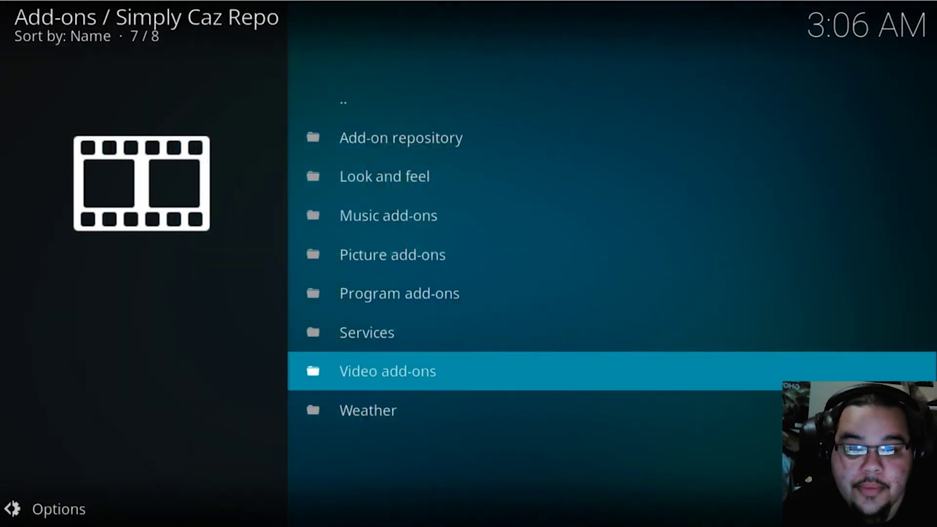
key(BackSpace)
key(BackSpace)
key(BackSpace)
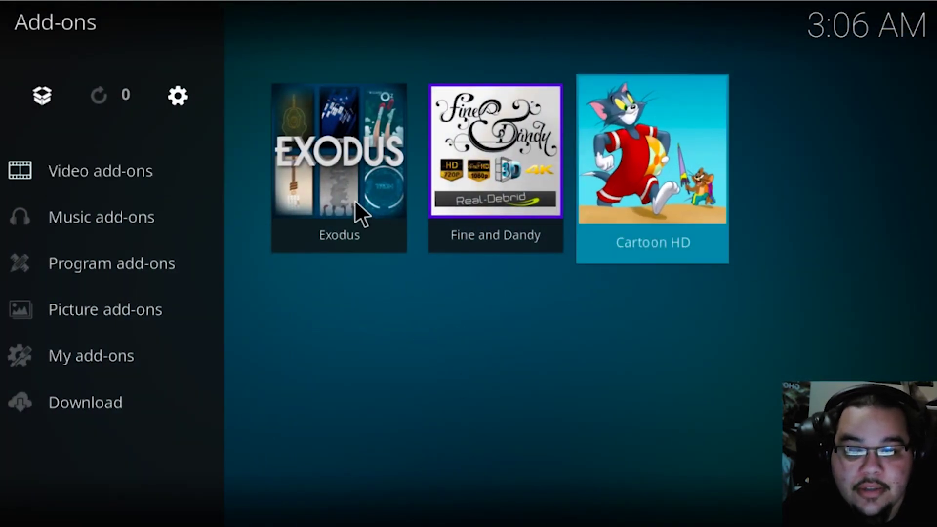
Step: Open the New Movies list in Exodus's Movies section
click(344, 173)
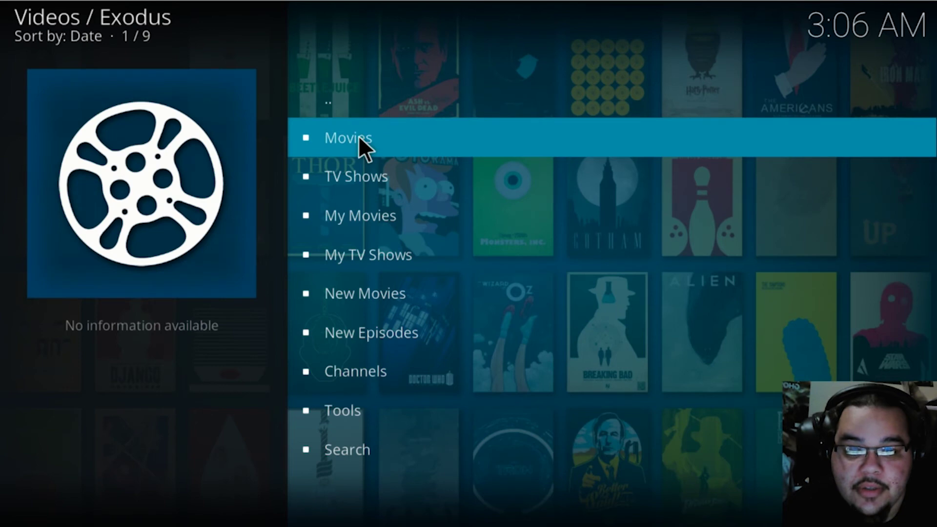
click(358, 136)
scroll(375, 254, down, 4)
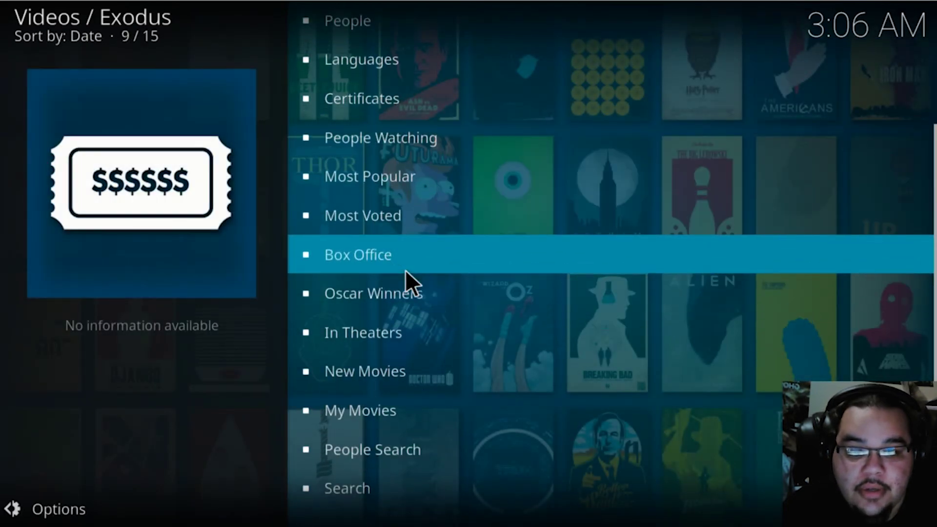
scroll(384, 355, down, 1)
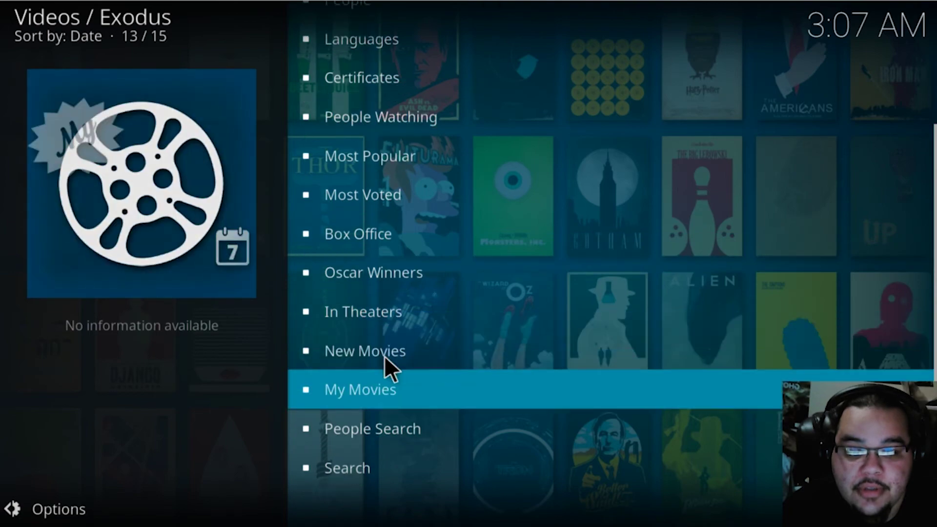
click(385, 355)
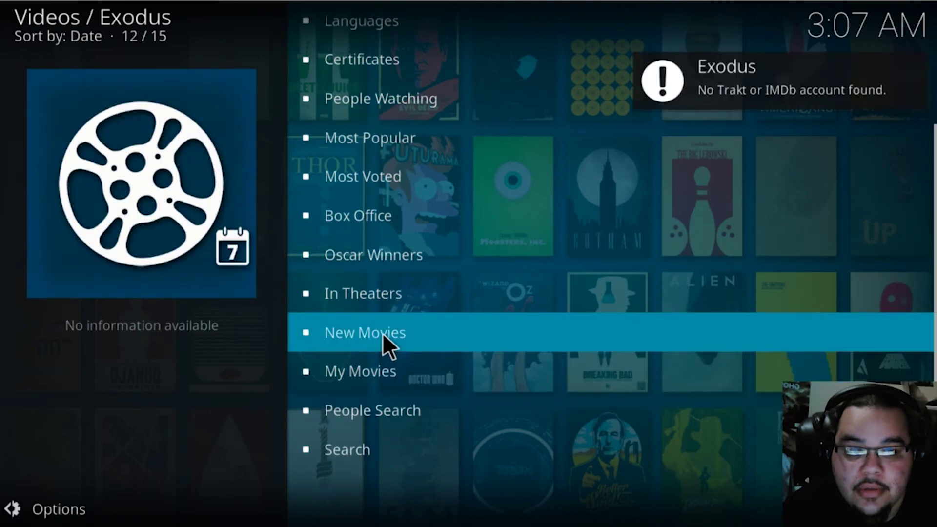
click(382, 333)
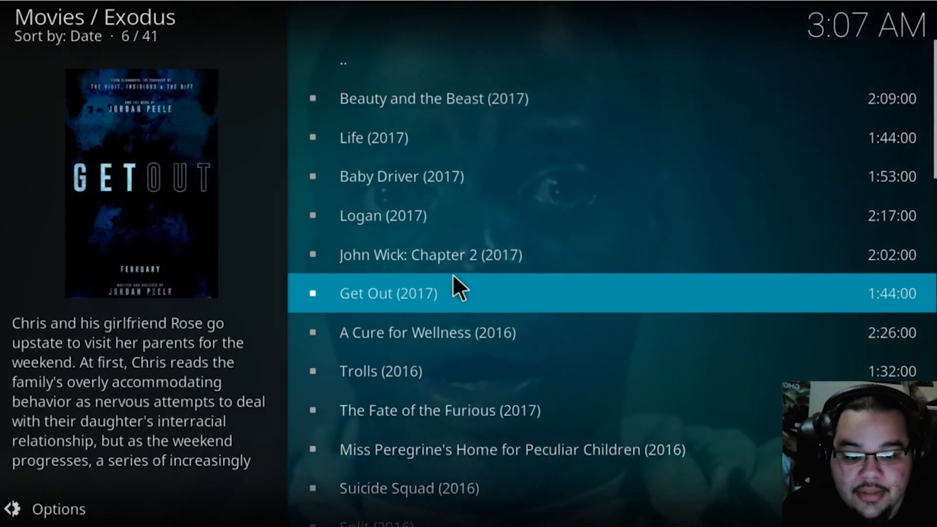
Step: Play Suicide Squad (2016) from the first XMOVIES 1080P source
scroll(452, 274, down, 3)
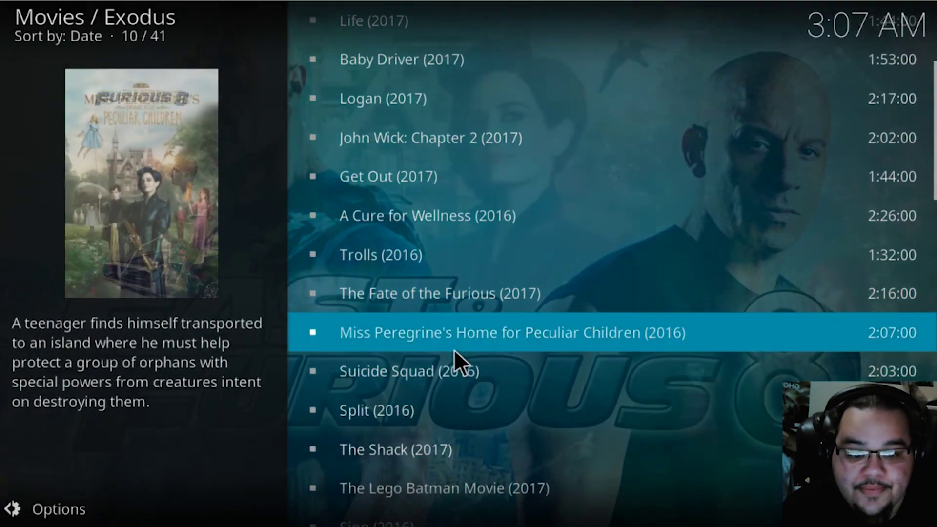
click(444, 361)
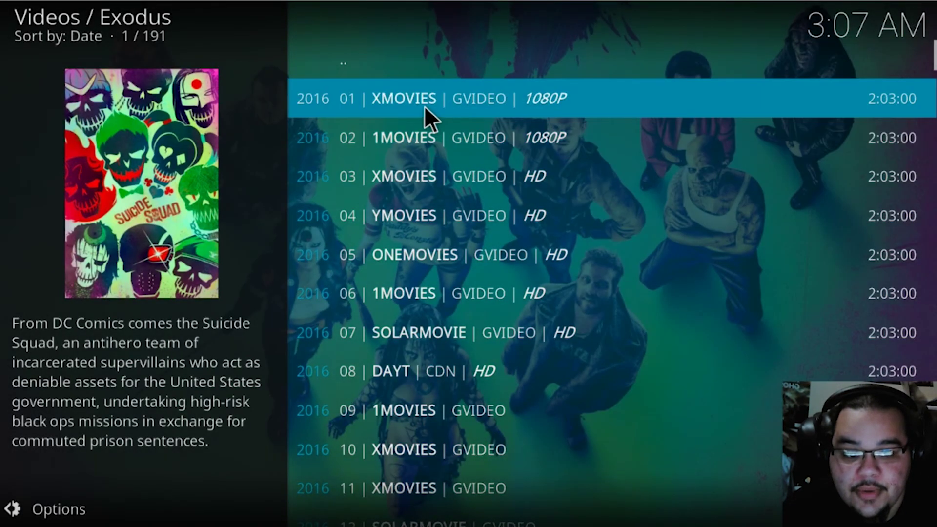
click(423, 106)
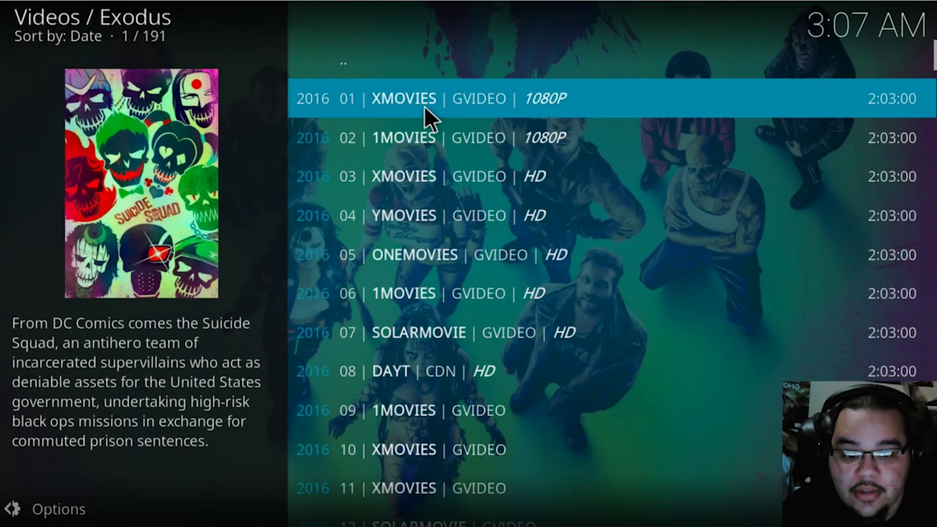